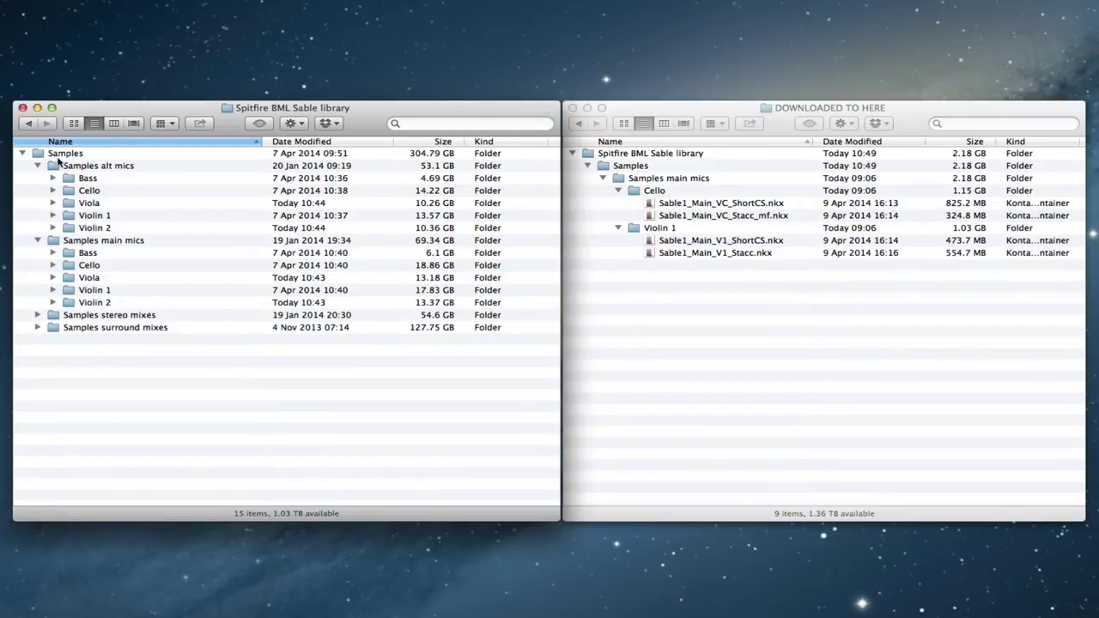
- Expand the Samples stereo mixes and surround mixes folders, briefly peeking into alt mics Bass and Violin 2
{"action": "left_click", "coordinate": [38, 315]}
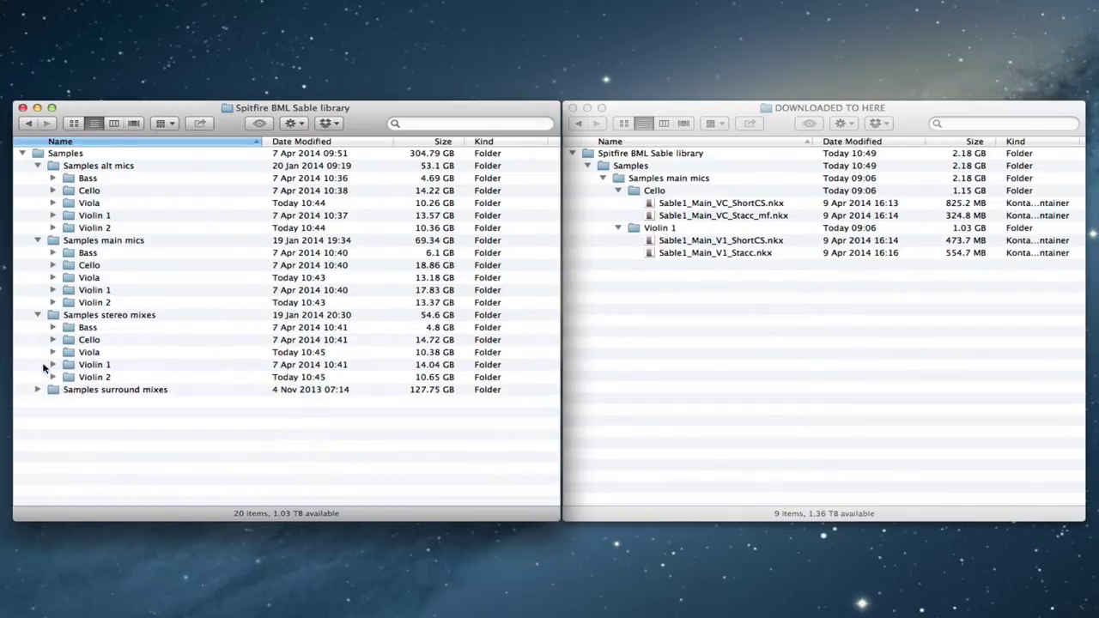
{"action": "left_click", "coordinate": [37, 390]}
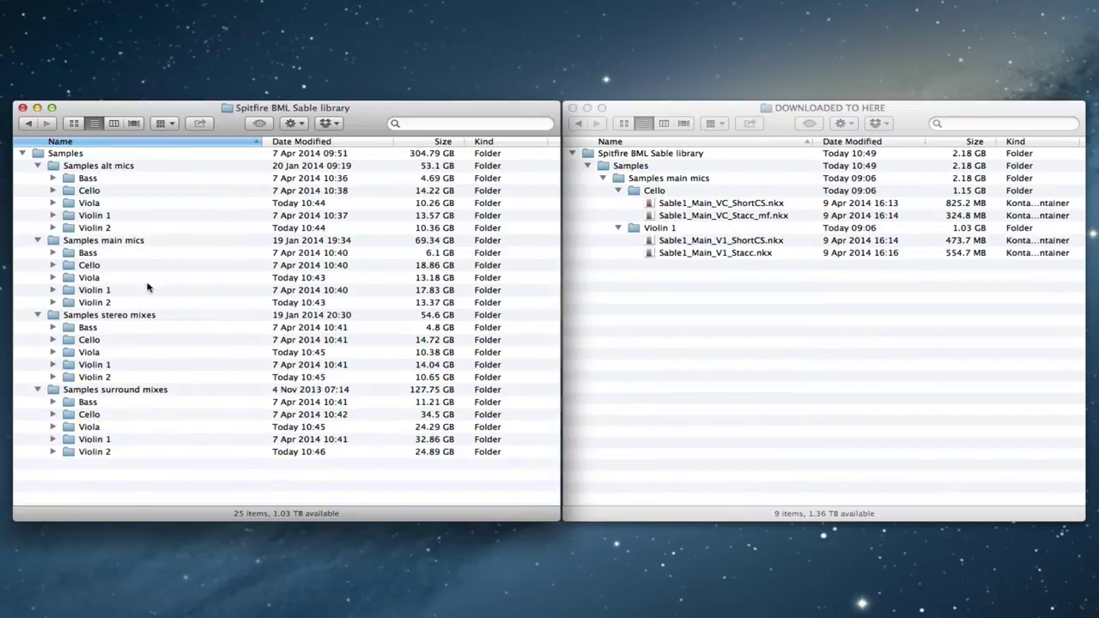
{"action": "left_click", "coordinate": [53, 179]}
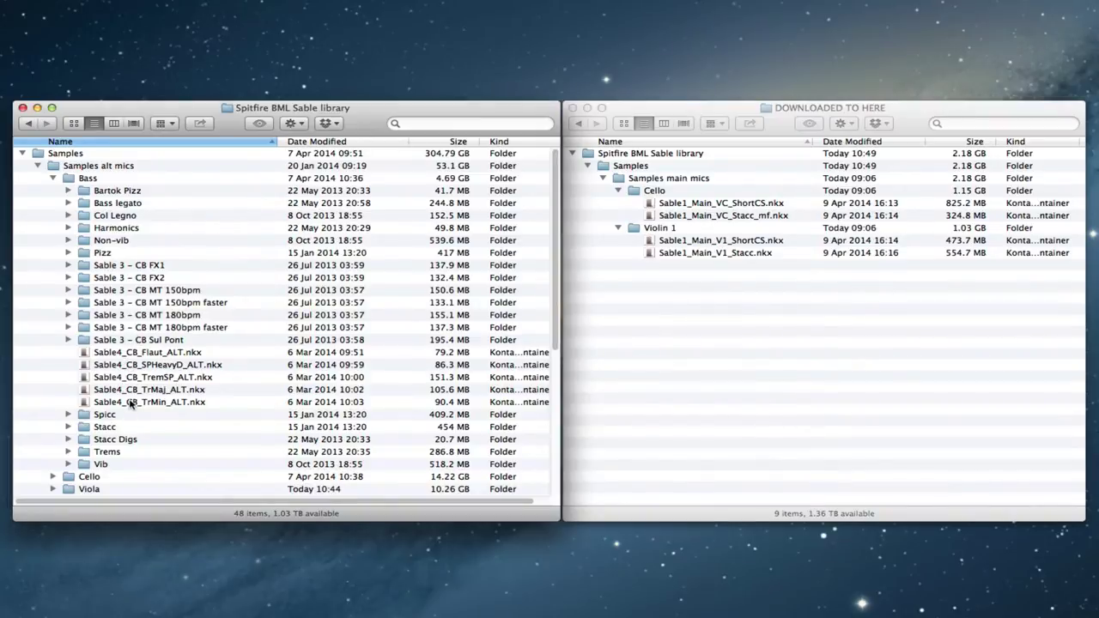
{"action": "left_click", "coordinate": [52, 177]}
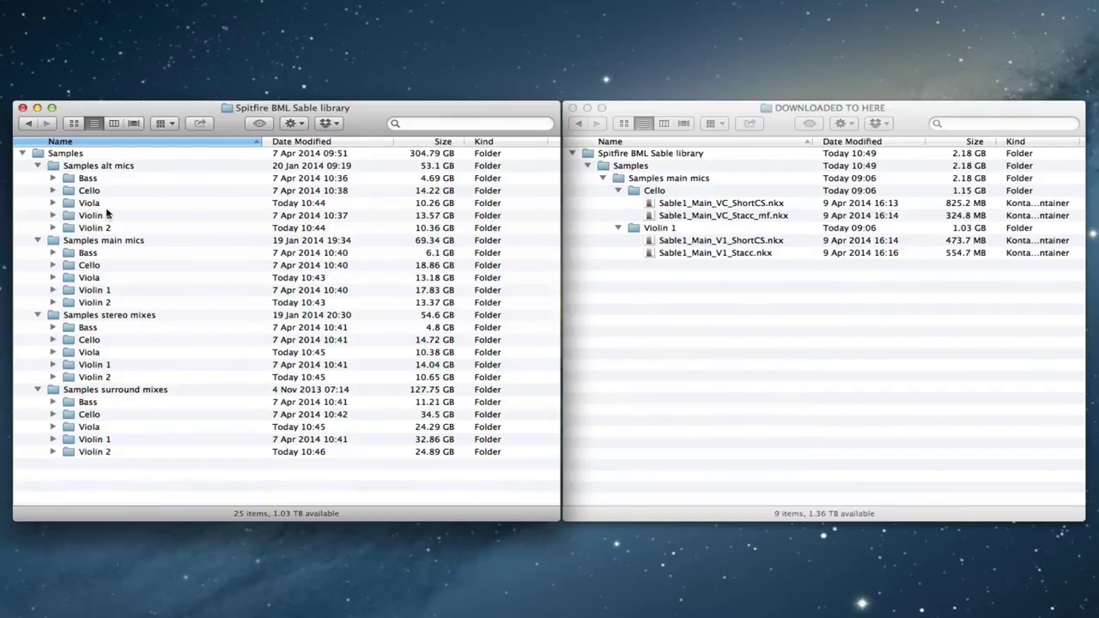
{"action": "left_click", "coordinate": [52, 229]}
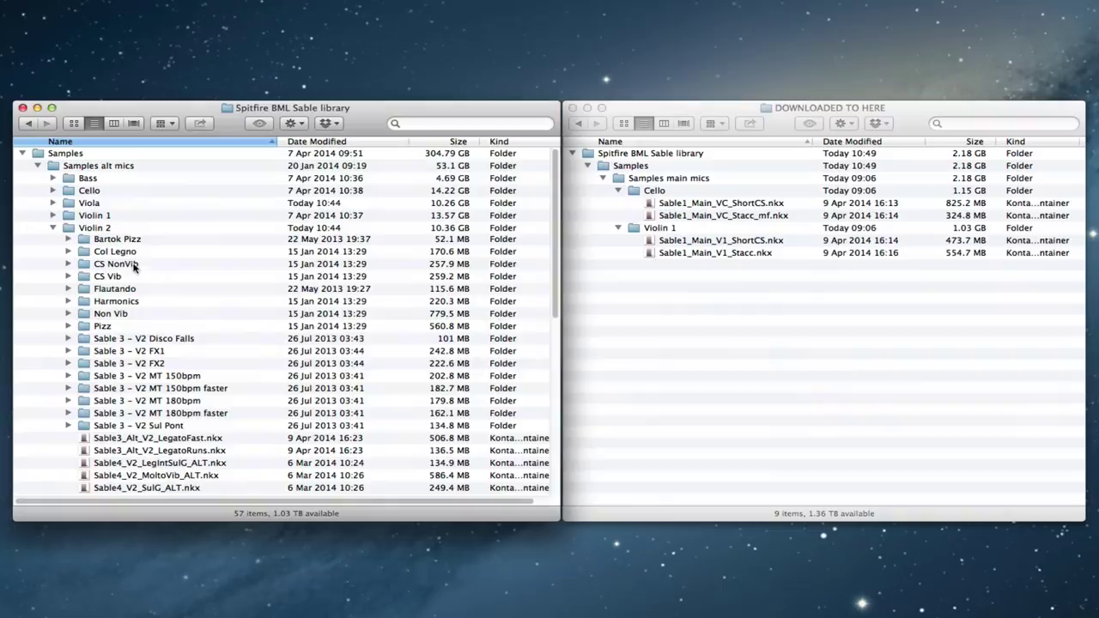
{"action": "left_click", "coordinate": [52, 229]}
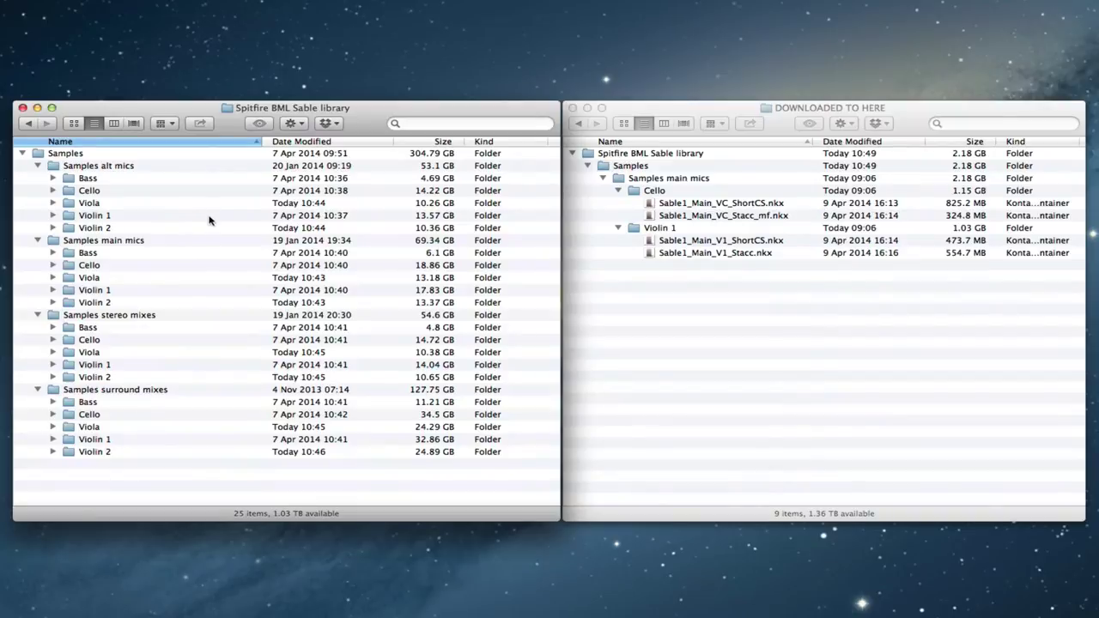
{"action": "left_click", "coordinate": [711, 111]}
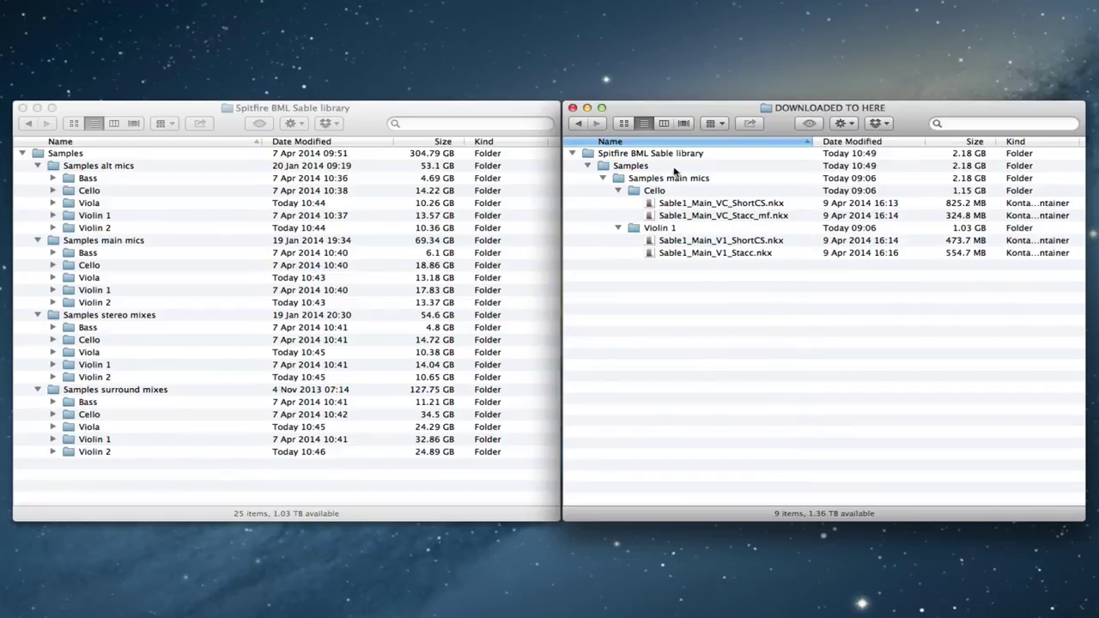
{"action": "left_click", "coordinate": [618, 190]}
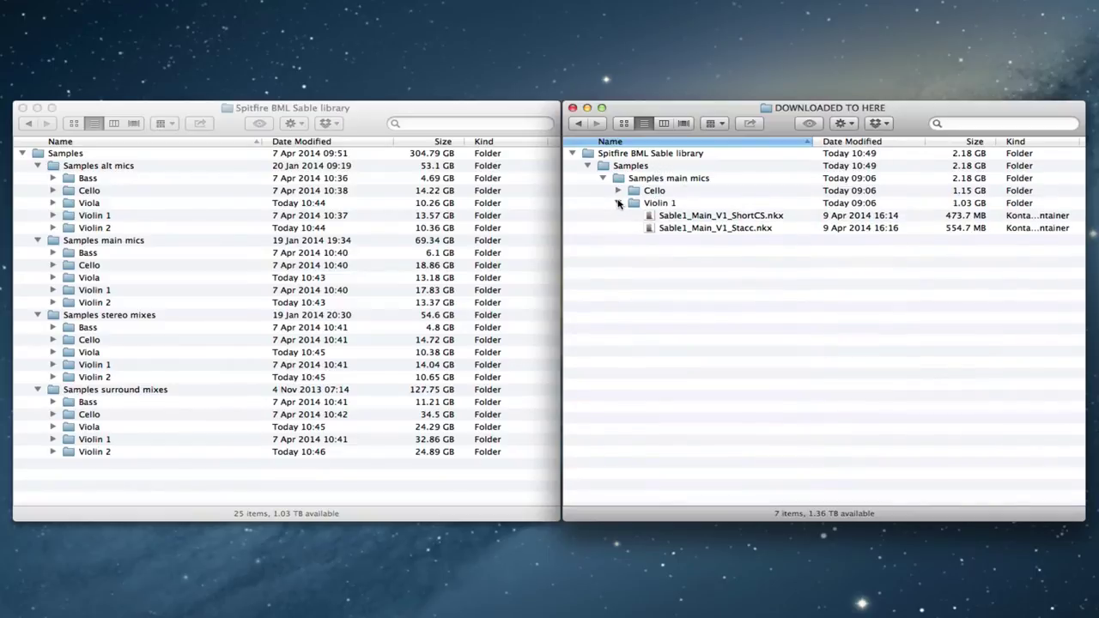
{"action": "left_click", "coordinate": [618, 216]}
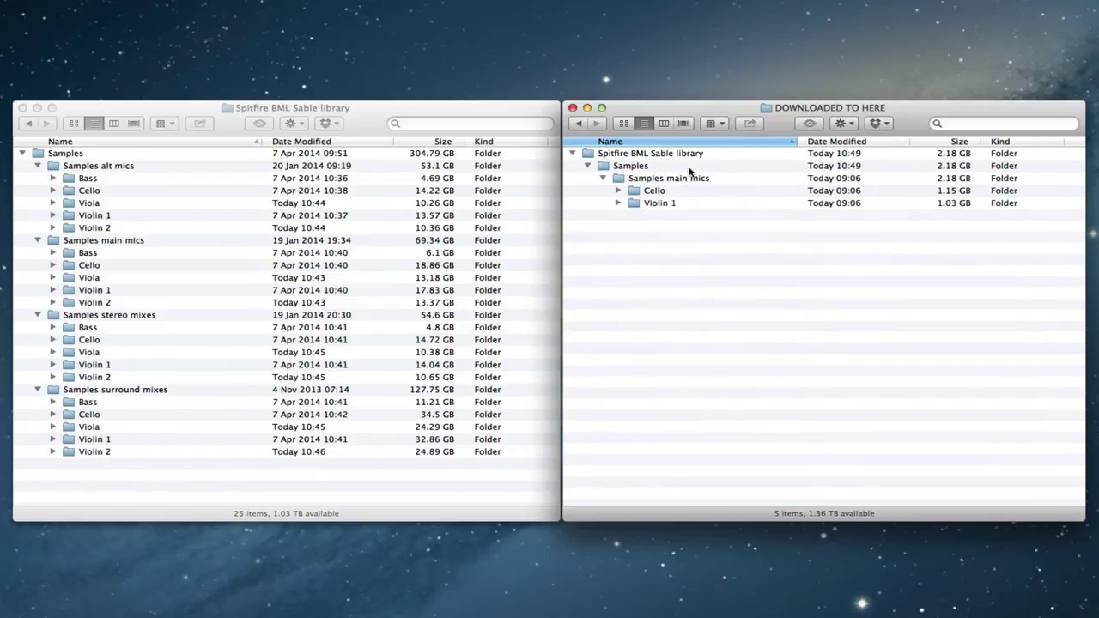
{"action": "left_click", "coordinate": [618, 203]}
{"action": "left_click", "coordinate": [618, 190]}
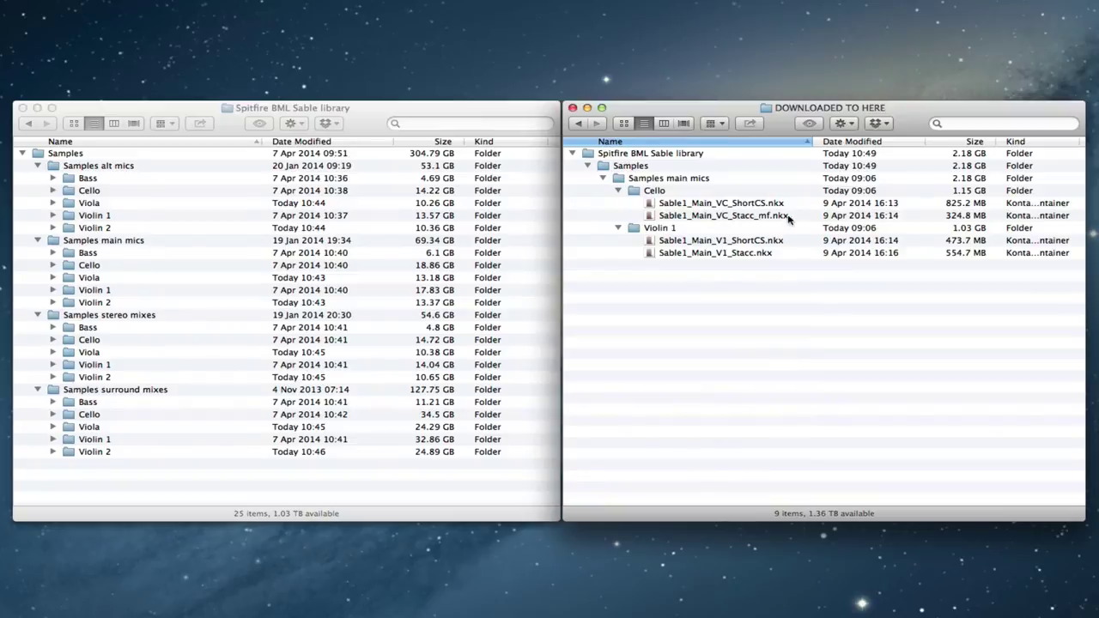
- Copy Sable1_Main_VC_ShortCS.nkx and Sable1_Main_VC_Stacc_mf.nkx into the main mics Cello folder
{"action": "left_click", "coordinate": [53, 265]}
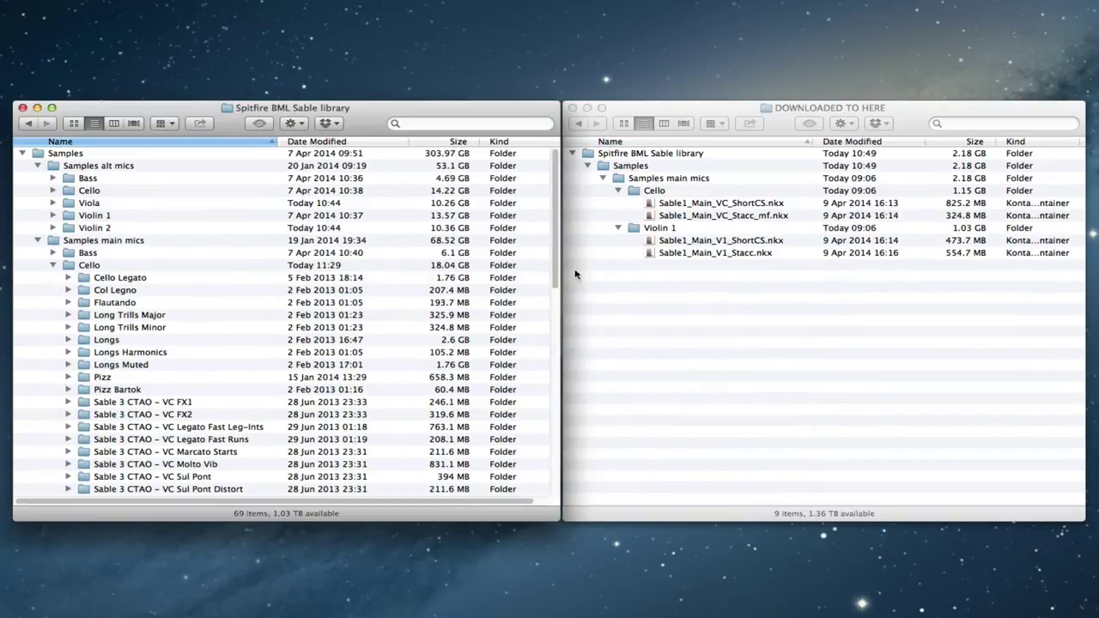
{"action": "left_click_drag", "start_coordinate": [555, 274], "coordinate": [601, 198]}
{"action": "left_click", "coordinate": [801, 211]}
{"action": "left_click", "coordinate": [800, 207]}
{"action": "left_click", "coordinate": [800, 215], "text": "shift"}
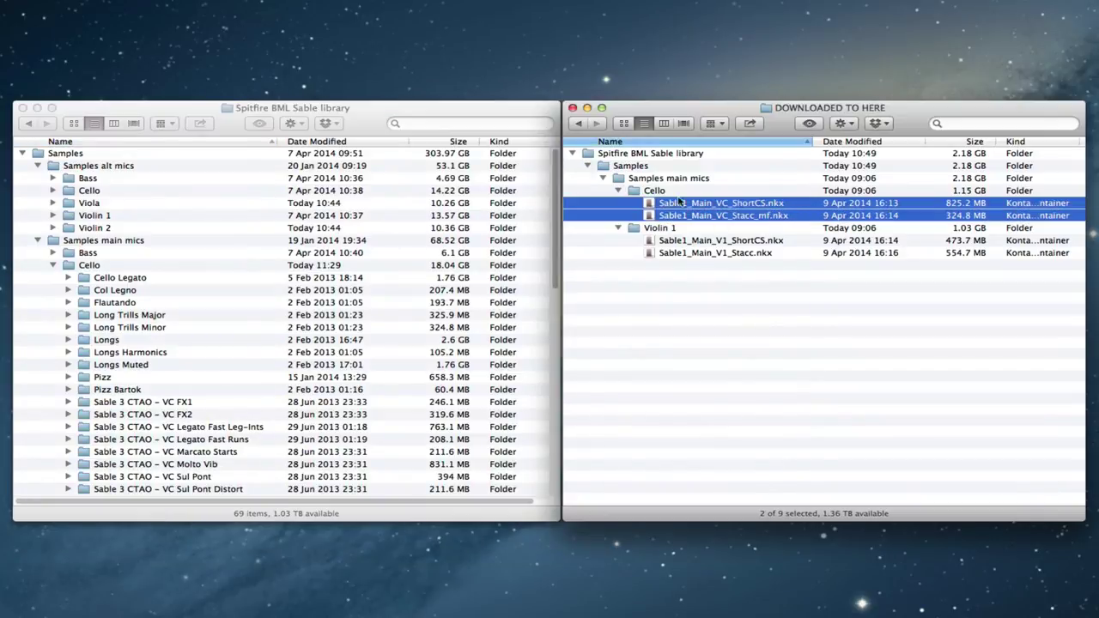
{"action": "left_click_drag", "start_coordinate": [651, 207], "coordinate": [108, 267]}
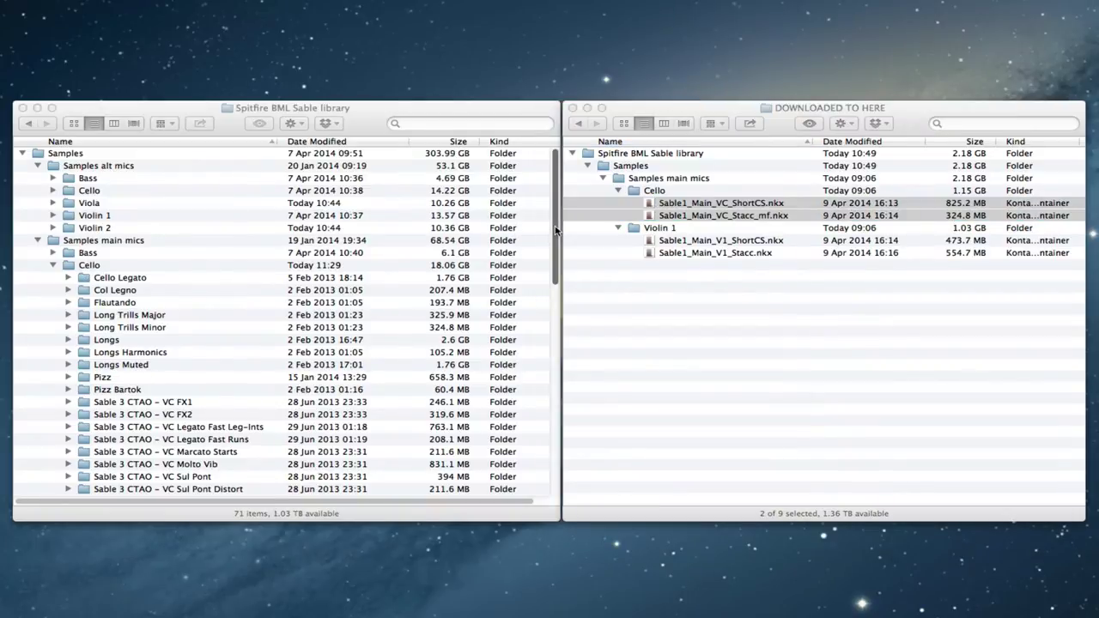
{"action": "left_click", "coordinate": [556, 235]}
{"action": "scroll", "coordinate": [239, 314], "scroll_direction": "down", "scroll_amount": 10}
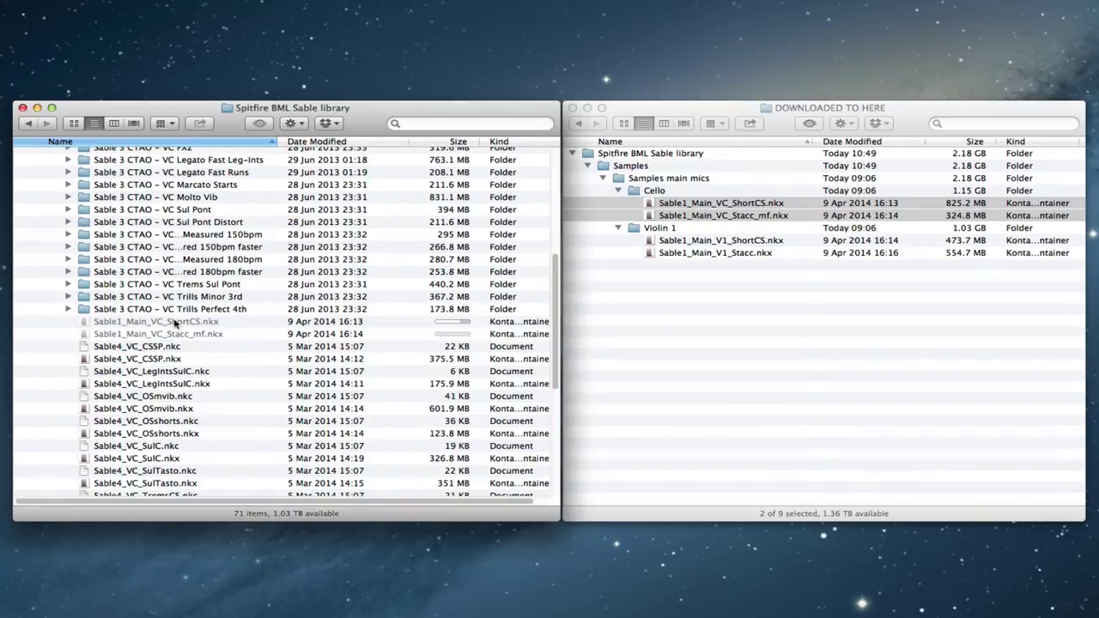
{"action": "scroll", "coordinate": [115, 297], "scroll_direction": "up", "scroll_amount": 10}
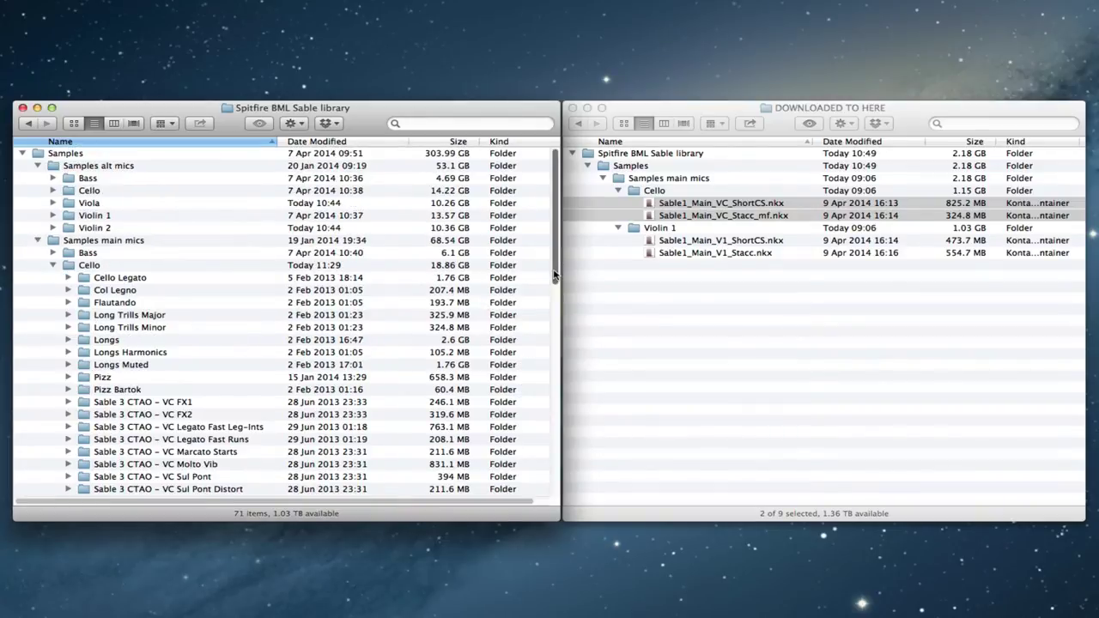
- Collapse main mics Cello and copy Sable1_Main_V1_ShortCS.nkx and Sable1_Main_V1_Stacc.nkx into main mics Violin 1
{"action": "left_click", "coordinate": [733, 291]}
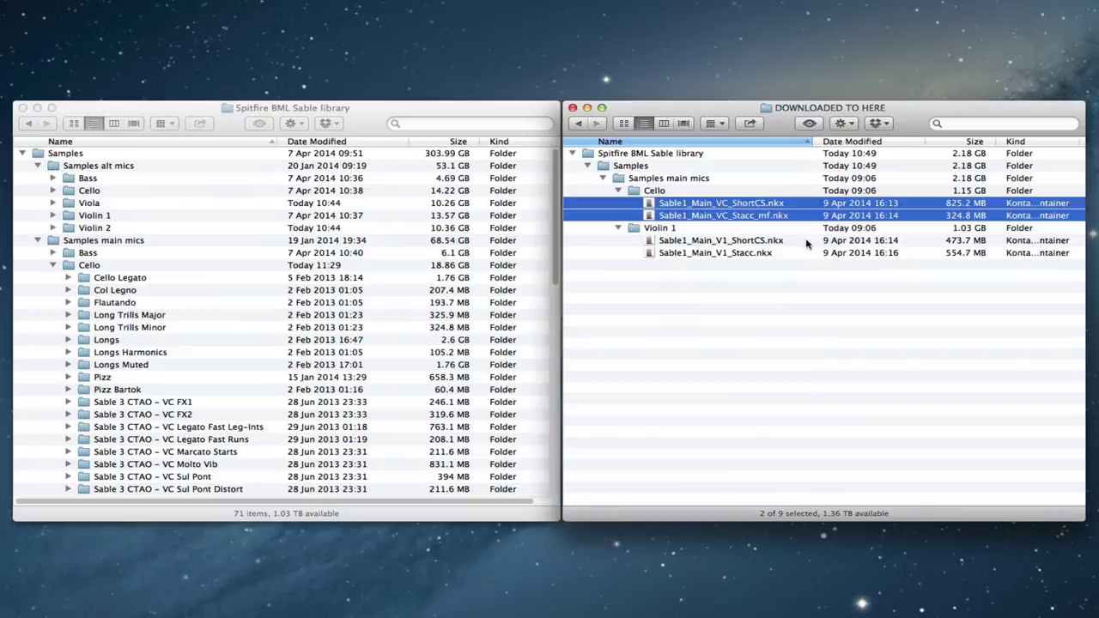
{"action": "left_click", "coordinate": [808, 244]}
{"action": "left_click", "coordinate": [806, 255], "text": "shift"}
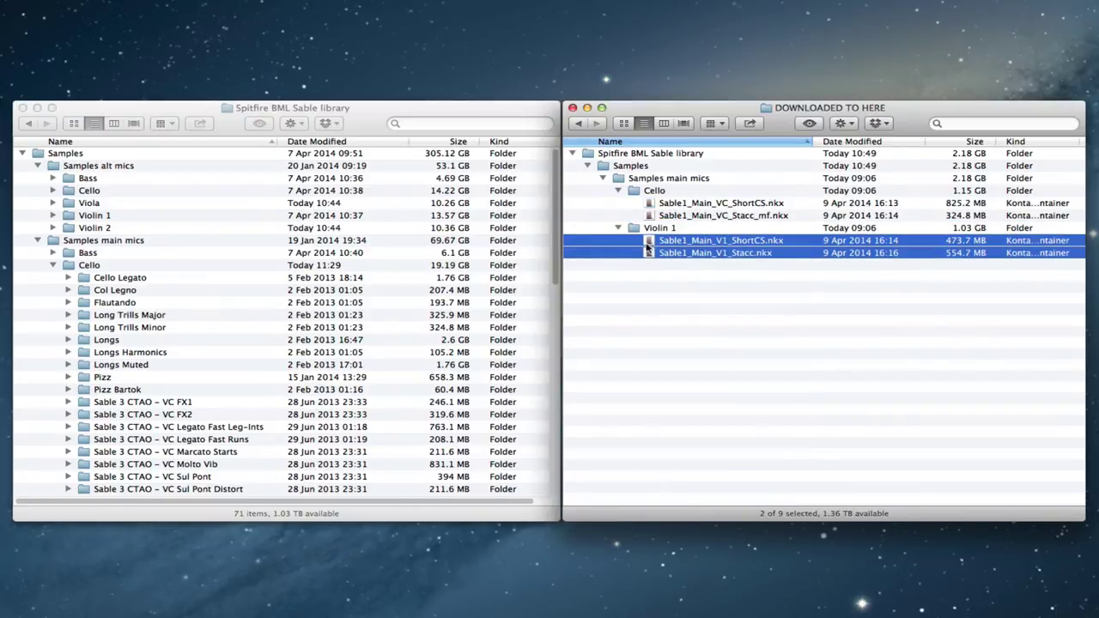
{"action": "left_click", "coordinate": [53, 267]}
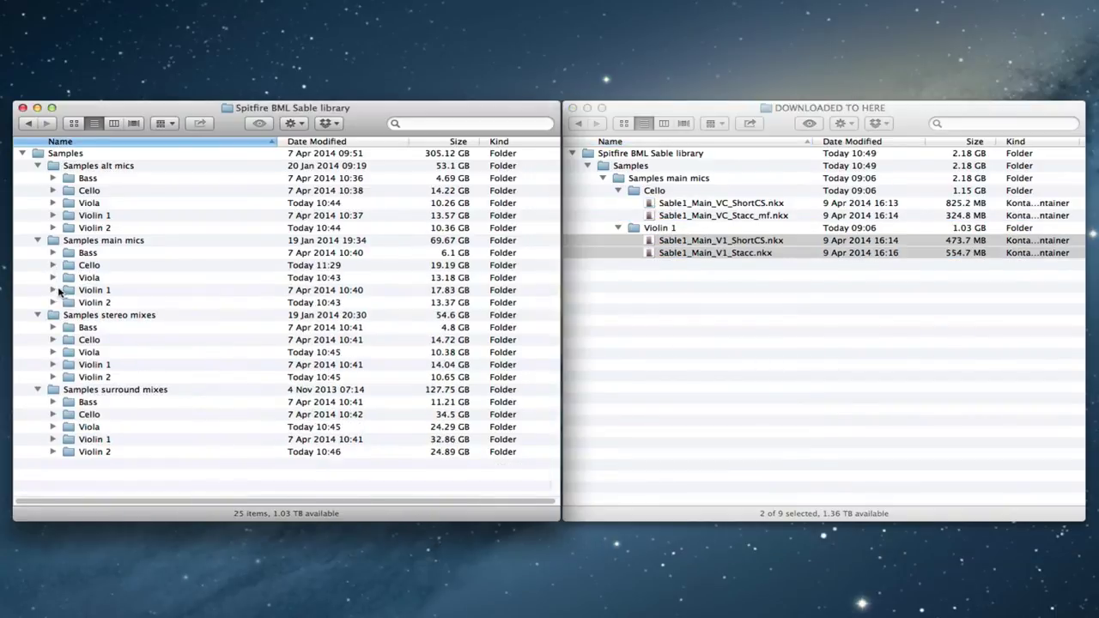
{"action": "left_click", "coordinate": [53, 292]}
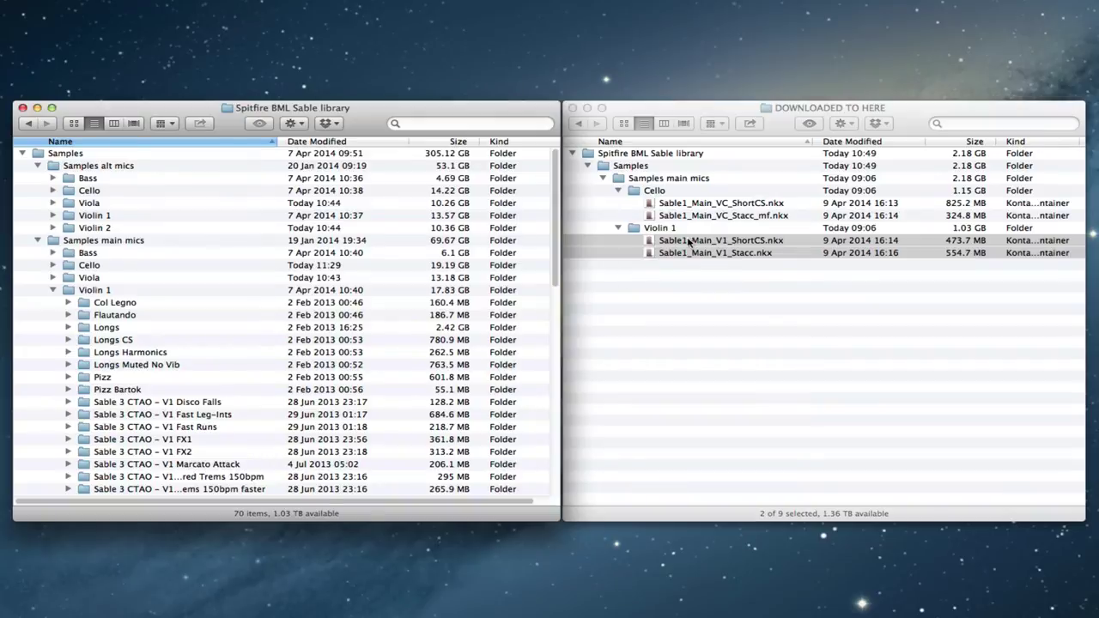
{"action": "left_click_drag", "start_coordinate": [689, 243], "coordinate": [128, 294]}
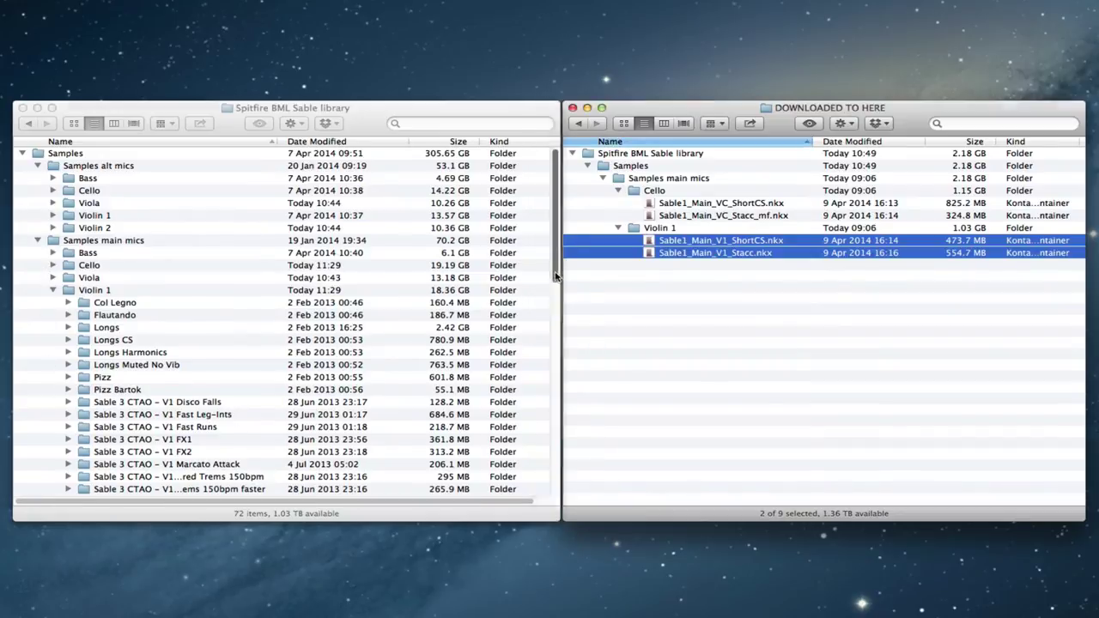
{"action": "left_click_drag", "start_coordinate": [554, 283], "coordinate": [544, 400]}
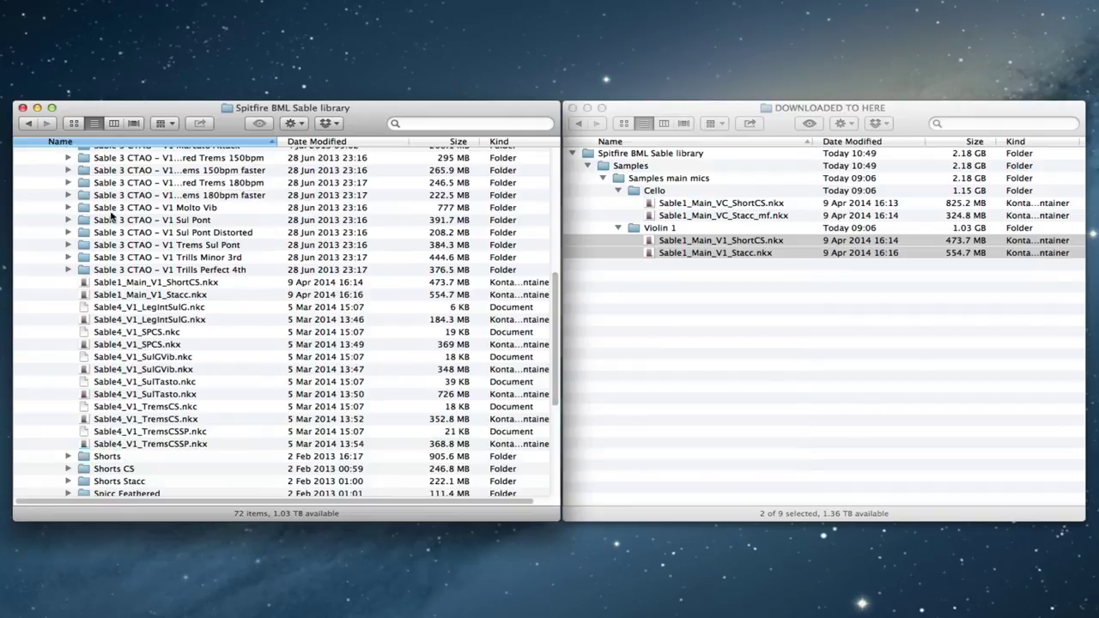
{"action": "scroll", "coordinate": [557, 289], "scroll_direction": "up", "scroll_amount": 10}
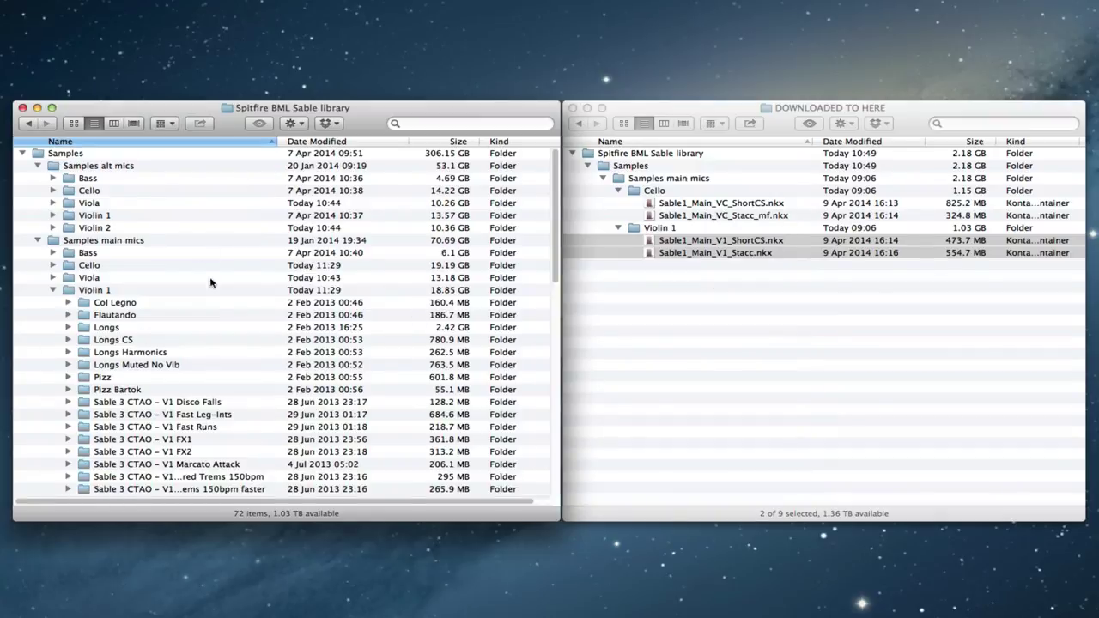
{"action": "left_click", "coordinate": [53, 291]}
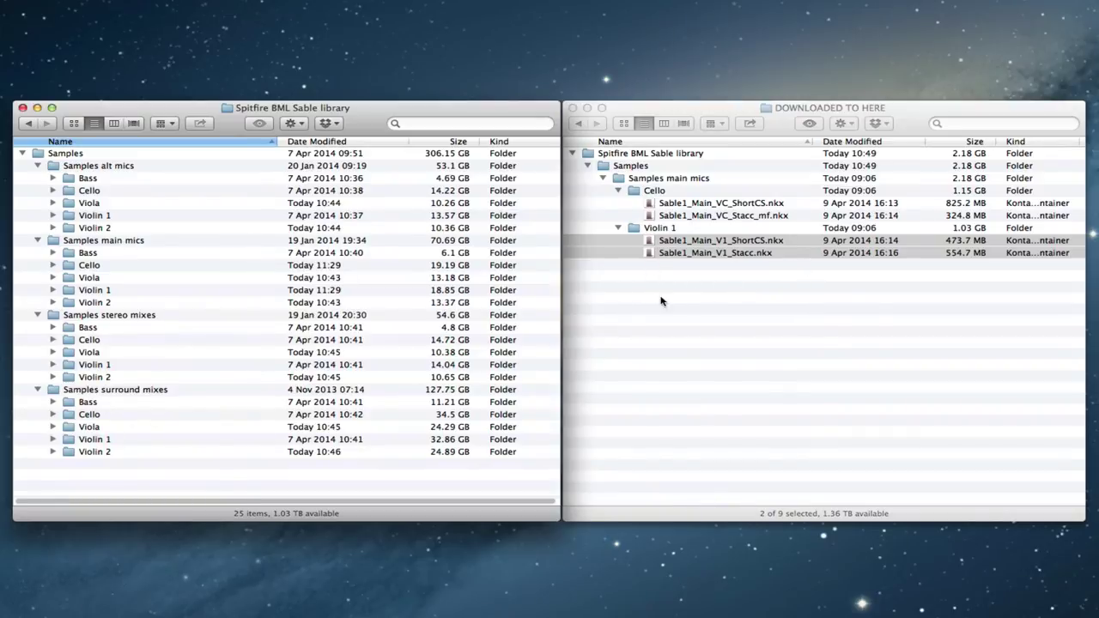
{"action": "left_click", "coordinate": [778, 356]}
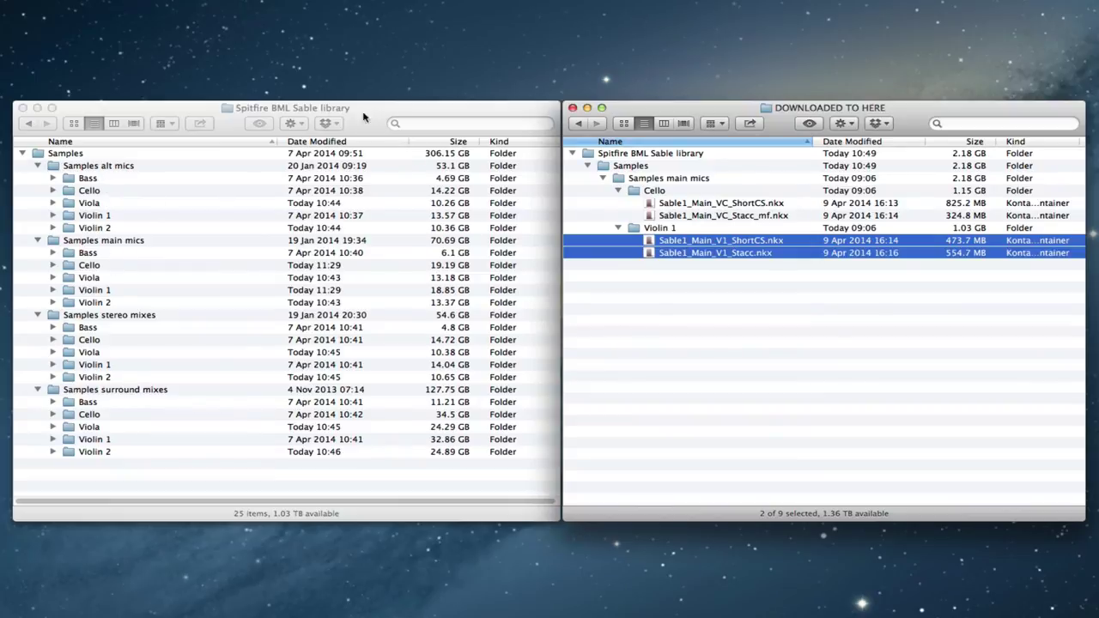
{"action": "left_click", "coordinate": [376, 131]}
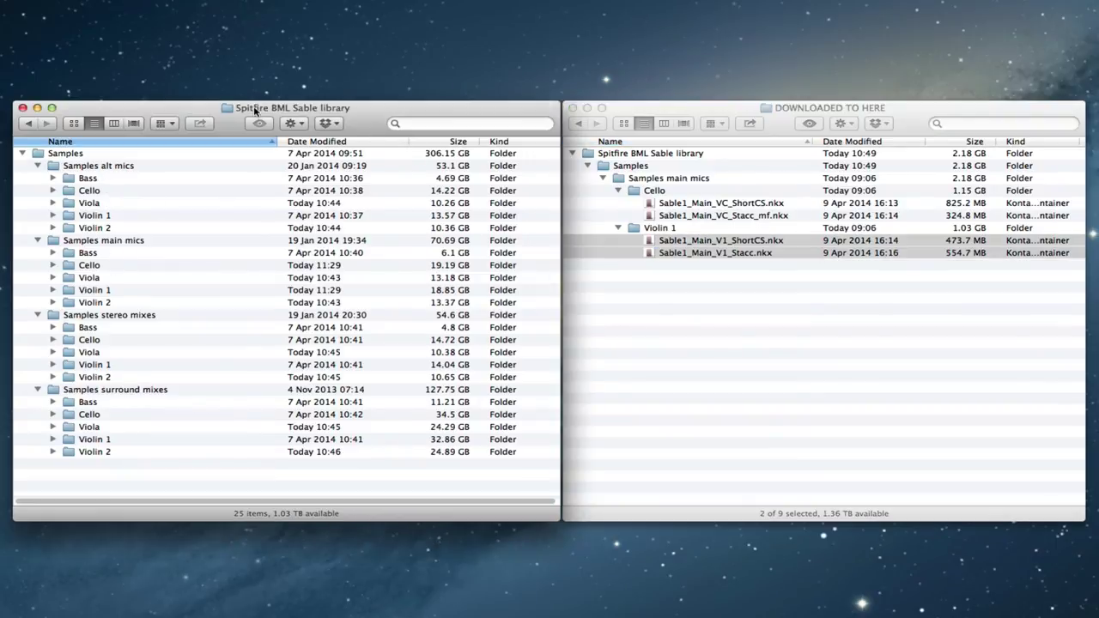